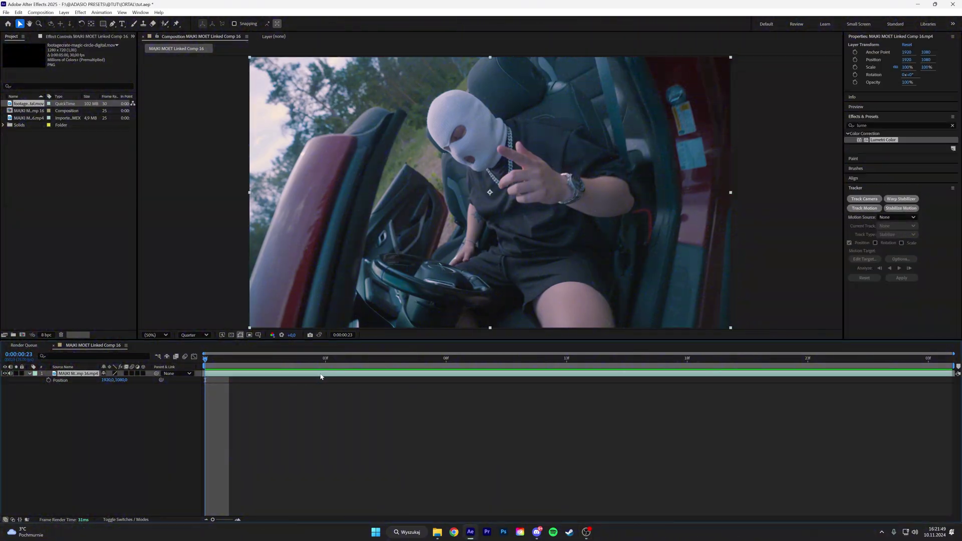
# Run 3D camera tracking on the car footage and create a tracker camera from the solve.
pyautogui.click(857, 198)
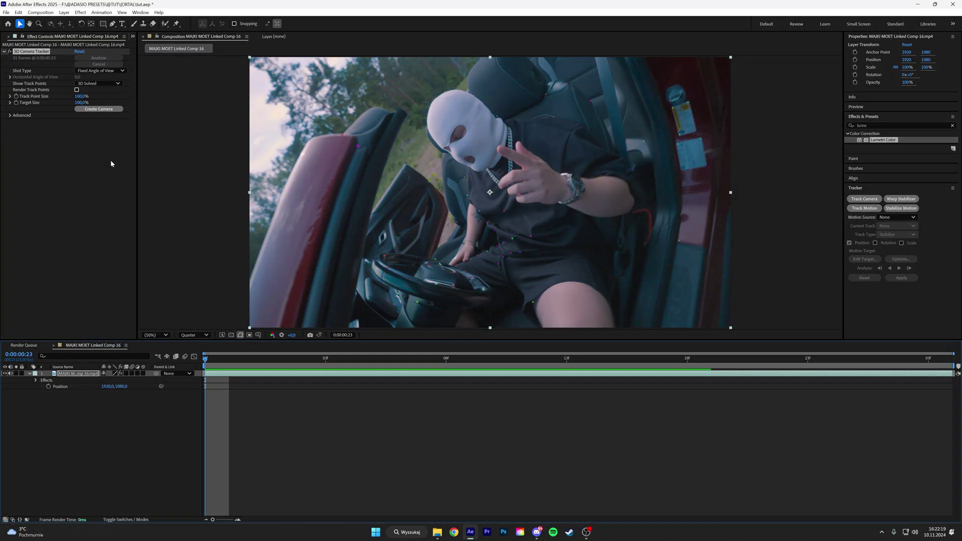
pyautogui.click(99, 110)
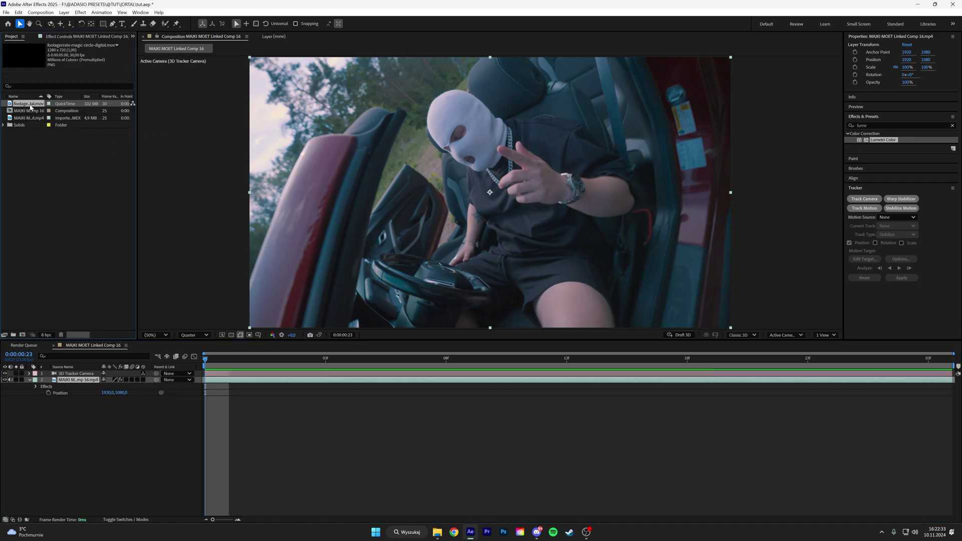
# Add the magic circle clip below the tracker camera as a 3D layer and move it beside the masked man's head at 0:00:01:08.
pyautogui.moveTo(23, 105); pyautogui.dragTo(217, 376)
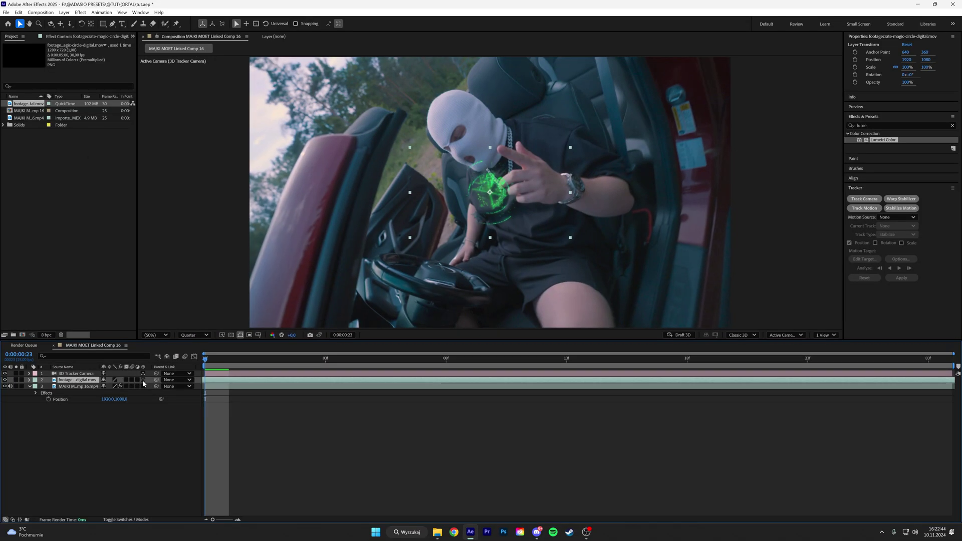
pyautogui.click(143, 379)
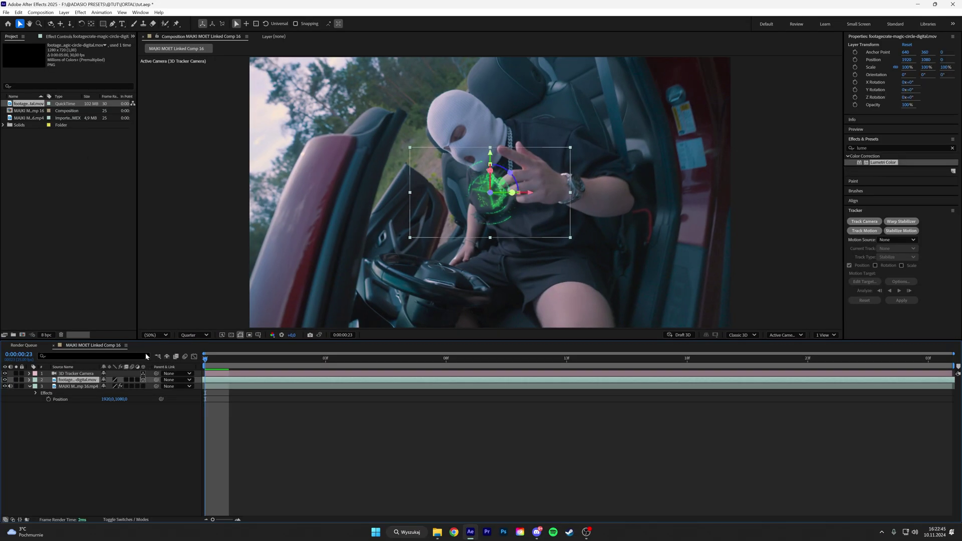
pyautogui.moveTo(206, 362); pyautogui.dragTo(783, 359)
pyautogui.moveTo(657, 390); pyautogui.dragTo(467, 375)
pyautogui.moveTo(483, 216); pyautogui.dragTo(418, 130)
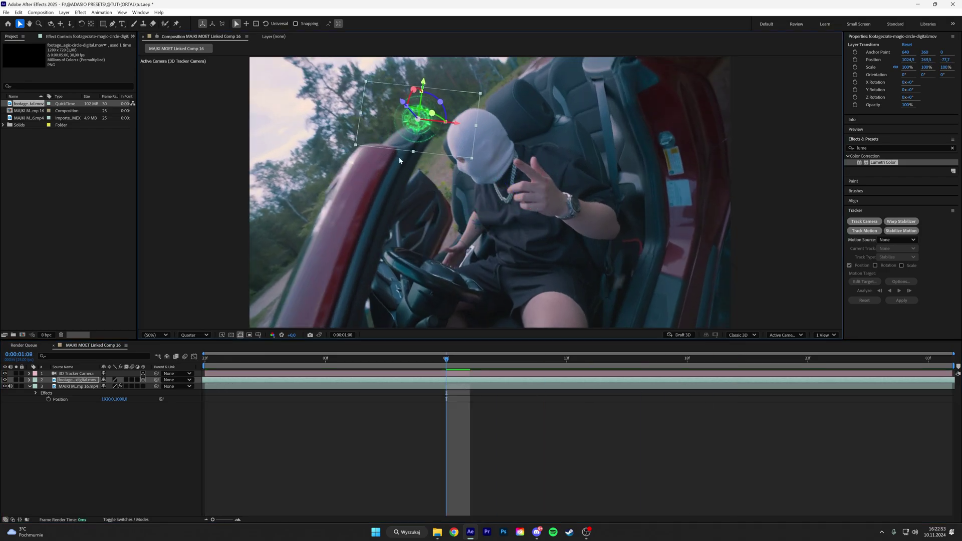
# Scale the magic circle to 274% and shift it over the top of the open car door.
pyautogui.press('s')
pyautogui.moveTo(112, 386); pyautogui.dragTo(372, 208)
pyautogui.moveTo(413, 141); pyautogui.dragTo(400, 149)
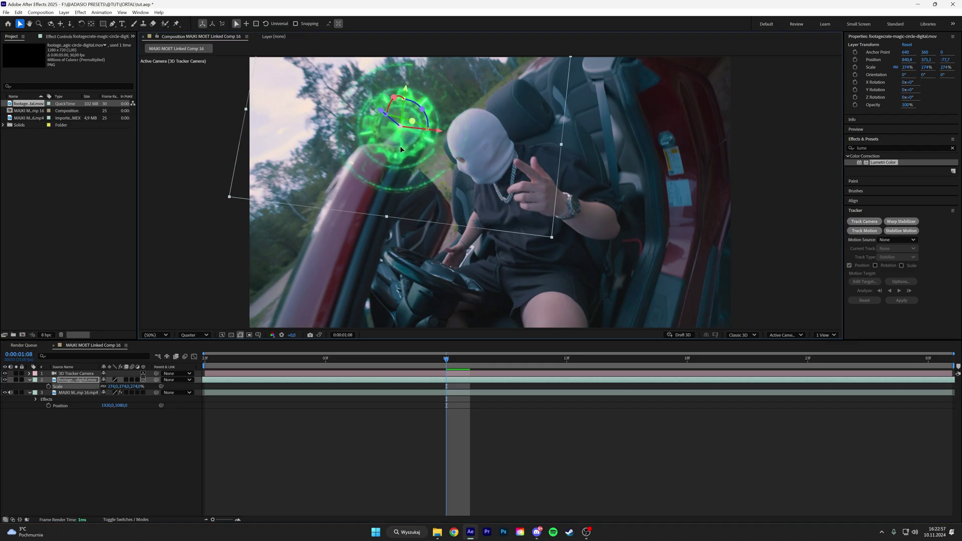
# At 0:00:02:02, enlarge the magic circle to 546% and reposition it in the background above the car door.
pyautogui.moveTo(440, 362); pyautogui.dragTo(903, 379)
pyautogui.hotkey('shift', 'p')
pyautogui.press('s')
pyautogui.moveTo(135, 386); pyautogui.dragTo(272, 386)
pyautogui.moveTo(438, 149)
pyautogui.mouseDown()
pyautogui.moveTo(425, 120)
pyautogui.moveTo(453, 158)
pyautogui.moveTo(425, 149)
pyautogui.mouseUp()
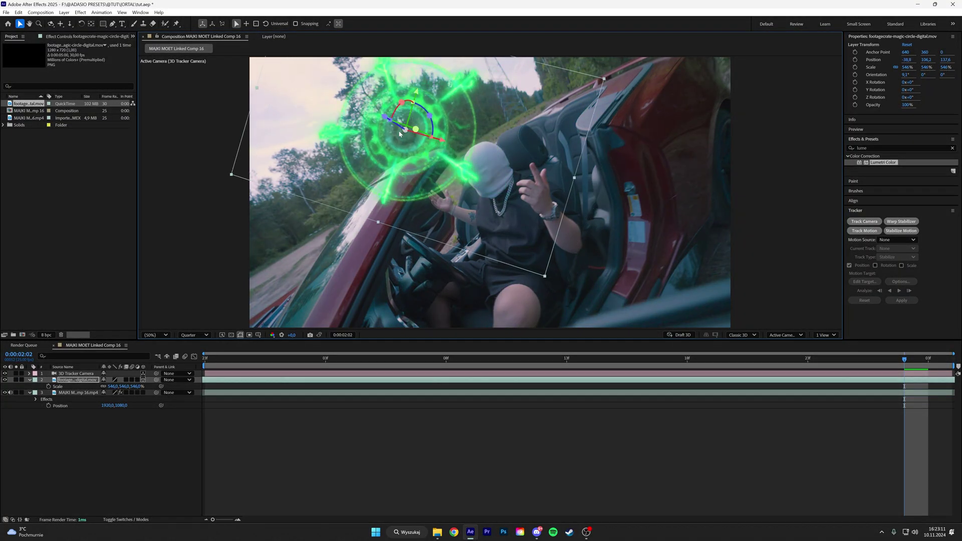
# Place the magic circle closer to the man's head, scale it to 699%, and preview the shot from the start.
pyautogui.moveTo(387, 119); pyautogui.dragTo(409, 134)
pyautogui.moveTo(439, 105); pyautogui.dragTo(443, 88)
pyautogui.press('p')
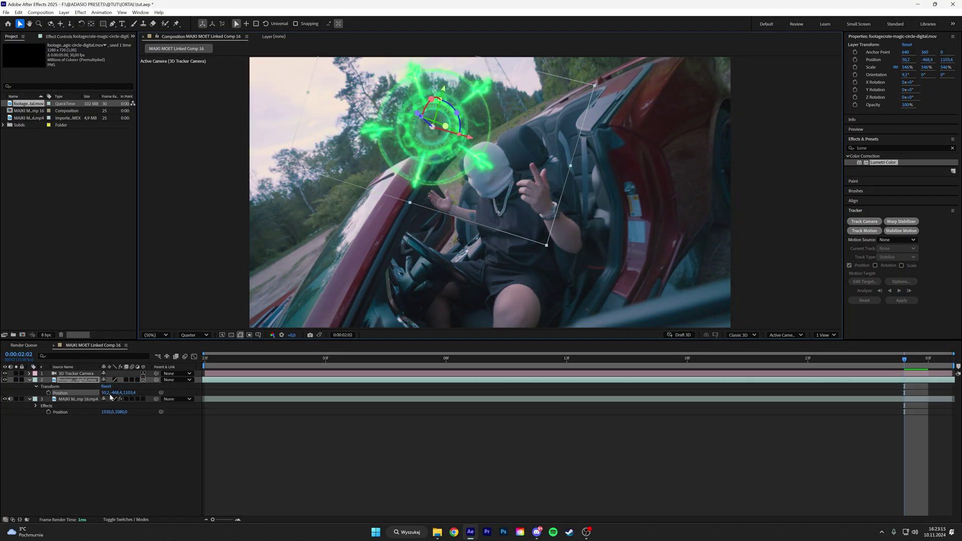
pyautogui.press('s')
pyautogui.moveTo(111, 387); pyautogui.dragTo(188, 386)
pyautogui.moveTo(754, 363); pyautogui.dragTo(205, 363)
pyautogui.press('space')
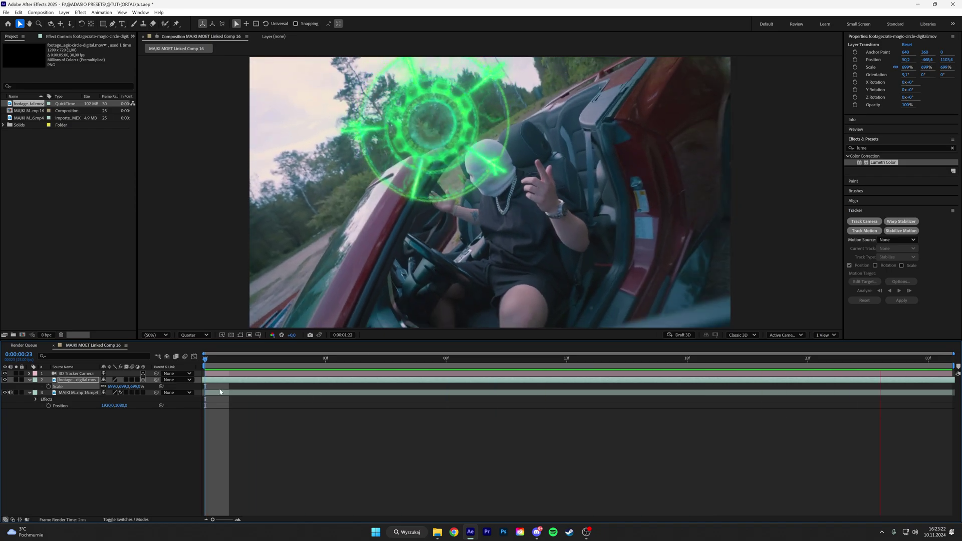
# Duplicate the car footage layer and select the upper copy.
pyautogui.press('space')
pyautogui.hotkey('ctrl', 'shift', 'a')
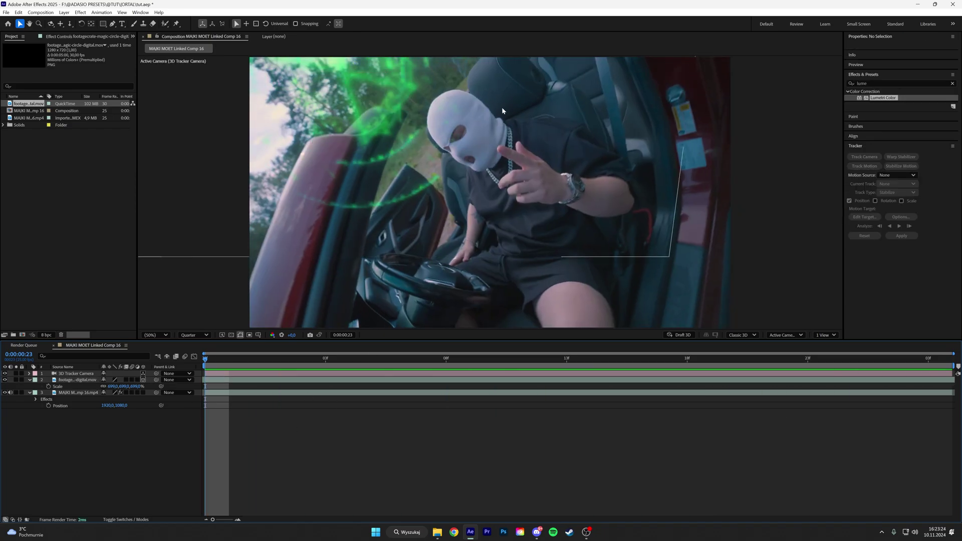
pyautogui.click(306, 320)
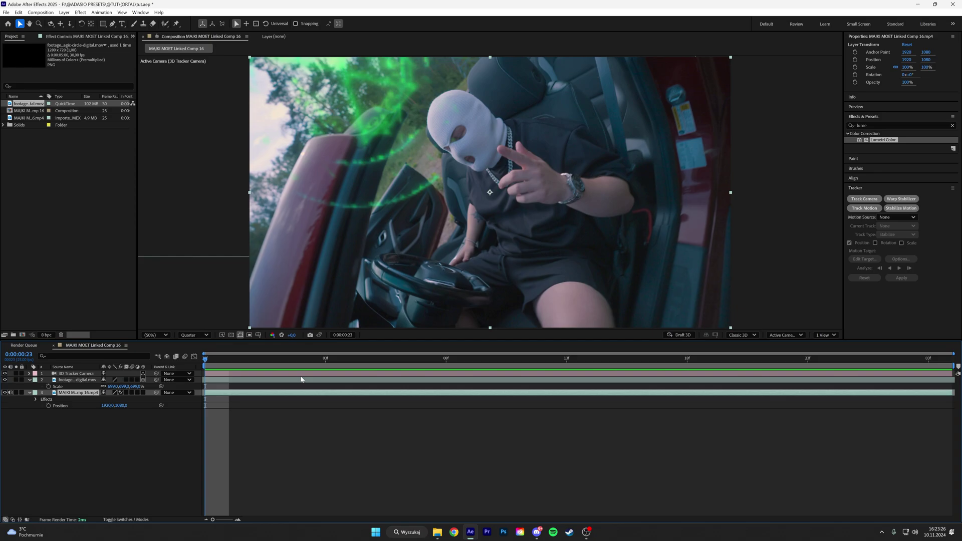
pyautogui.hotkey('ctrl', 'd')
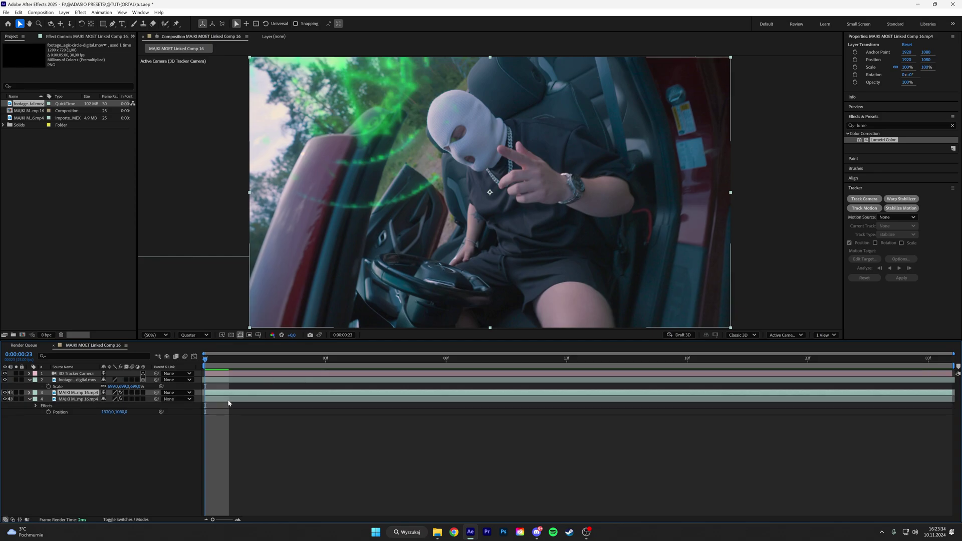
pyautogui.click(227, 399)
pyautogui.click(225, 393)
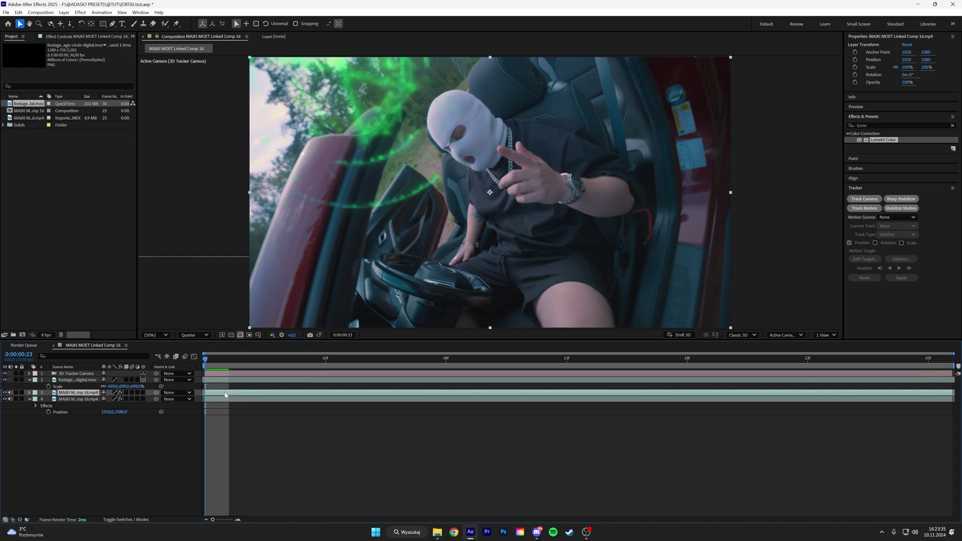
# Open the duplicated footage in the Layer viewer and rotoscope the man and car away from the background with the Roto Brush.
pyautogui.doubleClick(101, 393)
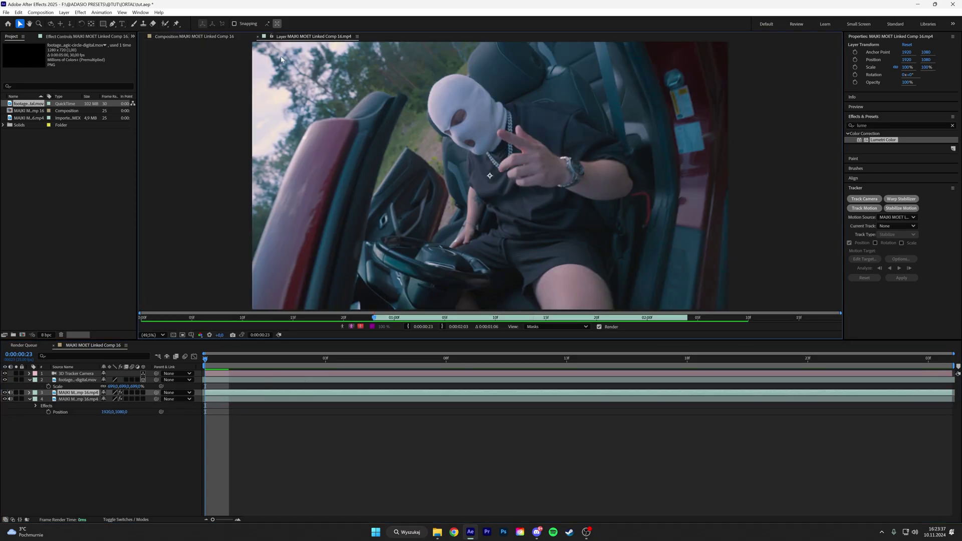
pyautogui.click(165, 23)
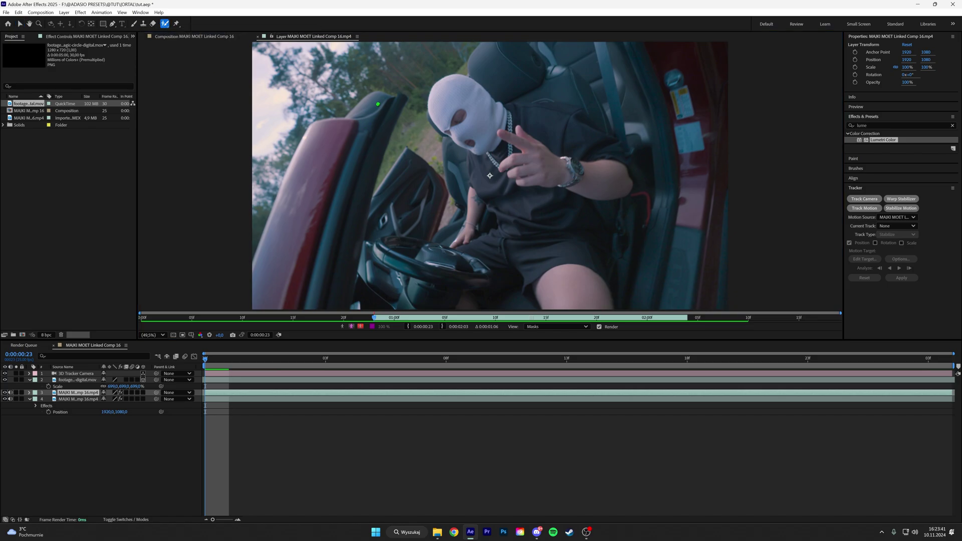
pyautogui.moveTo(377, 104)
pyautogui.mouseDown()
pyautogui.moveTo(331, 206)
pyautogui.moveTo(328, 274)
pyautogui.mouseUp()
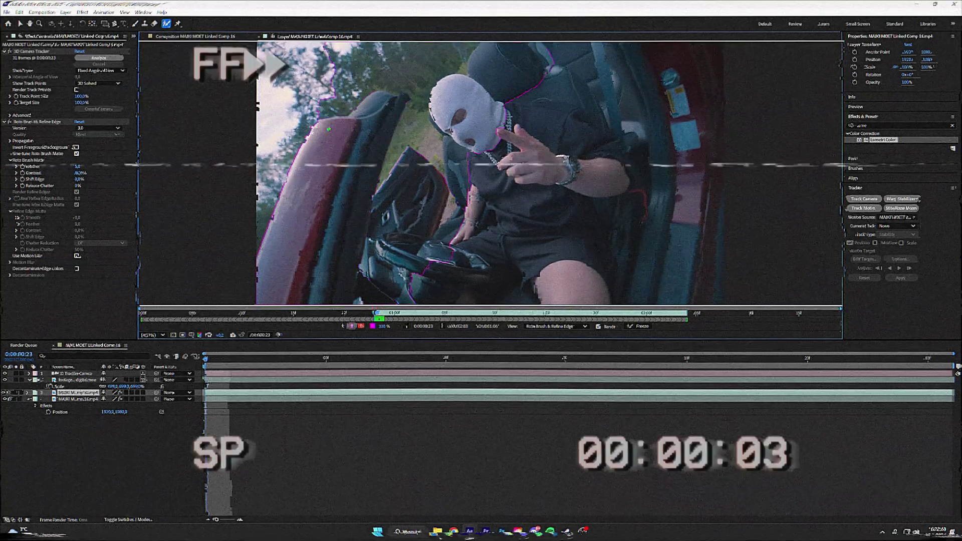
pyautogui.moveTo(388, 98); pyautogui.dragTo(369, 160)
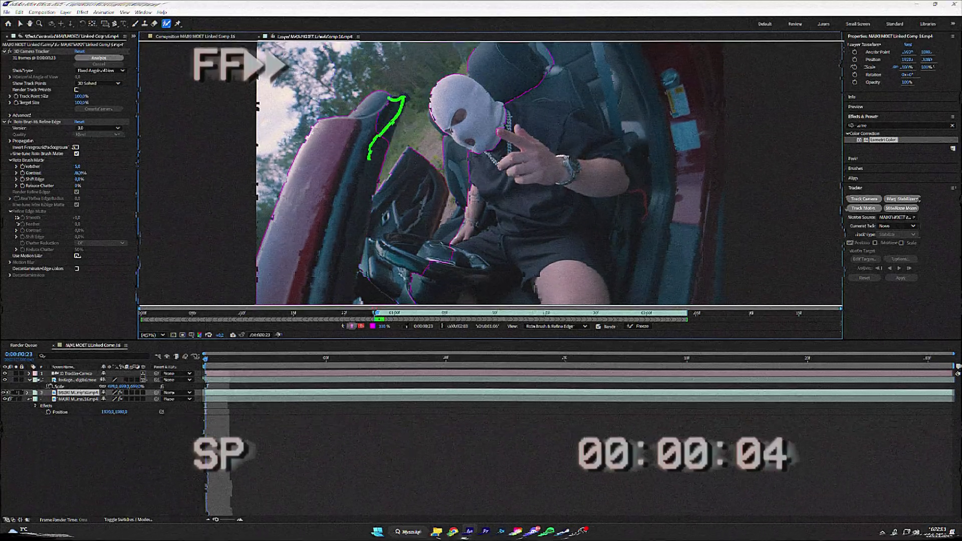
pyautogui.click(459, 107)
pyautogui.press('space')
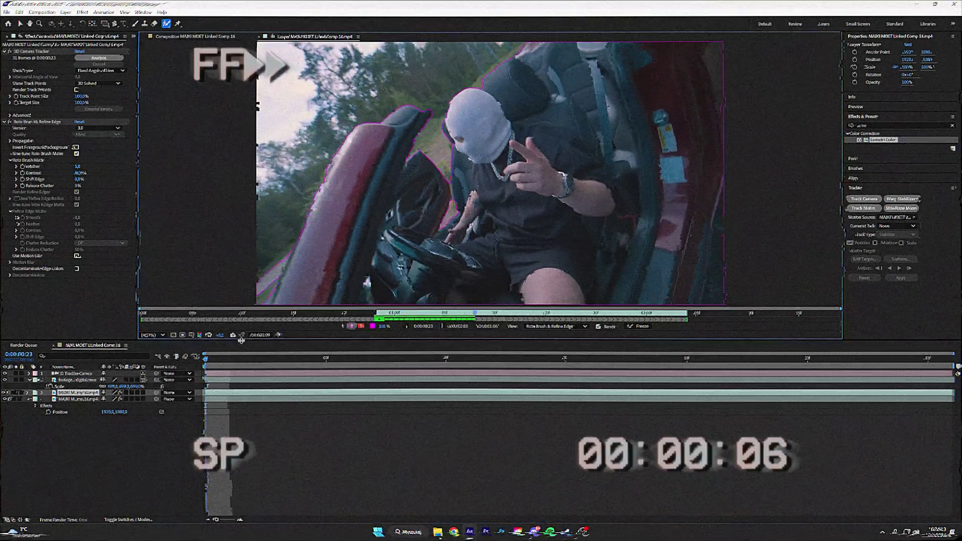
pyautogui.moveTo(300, 130); pyautogui.dragTo(325, 296)
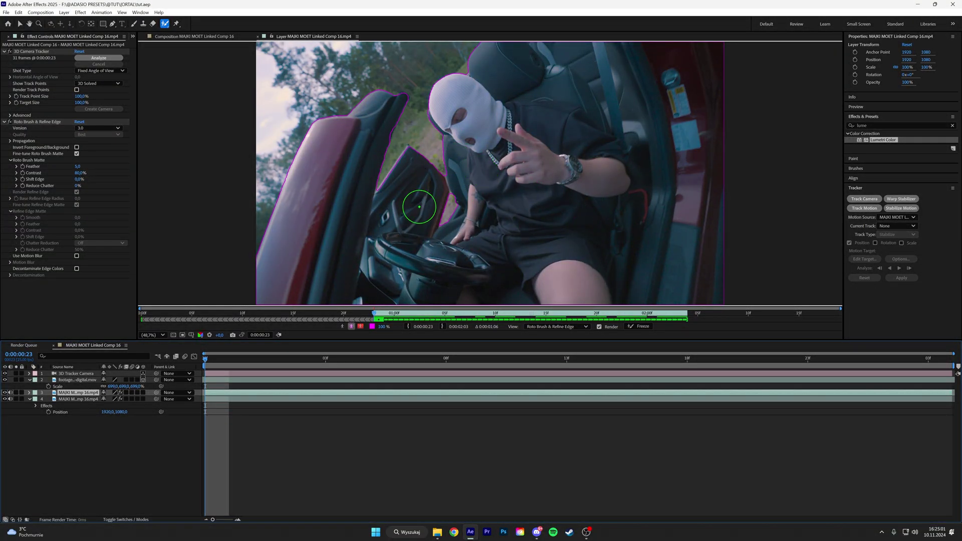
# Freeze the Roto Brush propagation and return to the composition view.
pyautogui.click(641, 328)
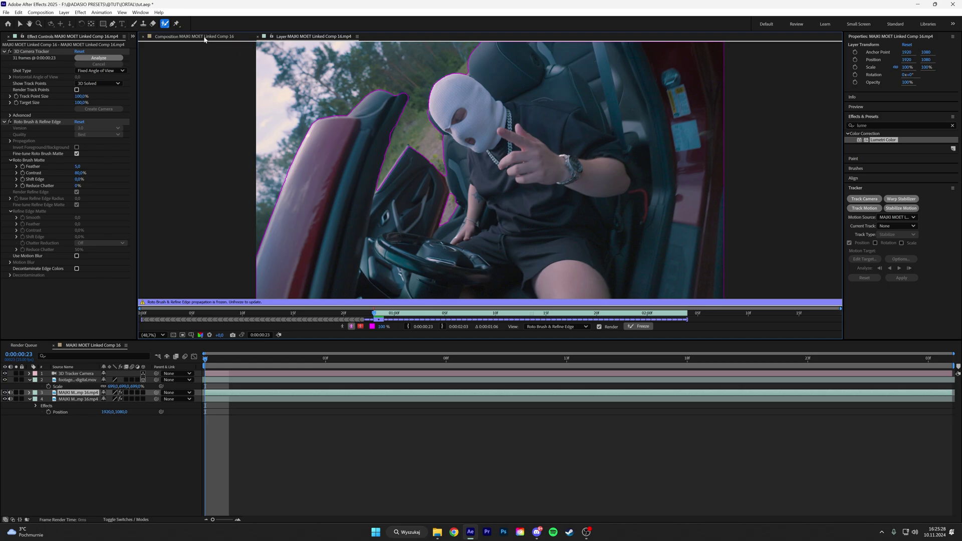
pyautogui.click(204, 36)
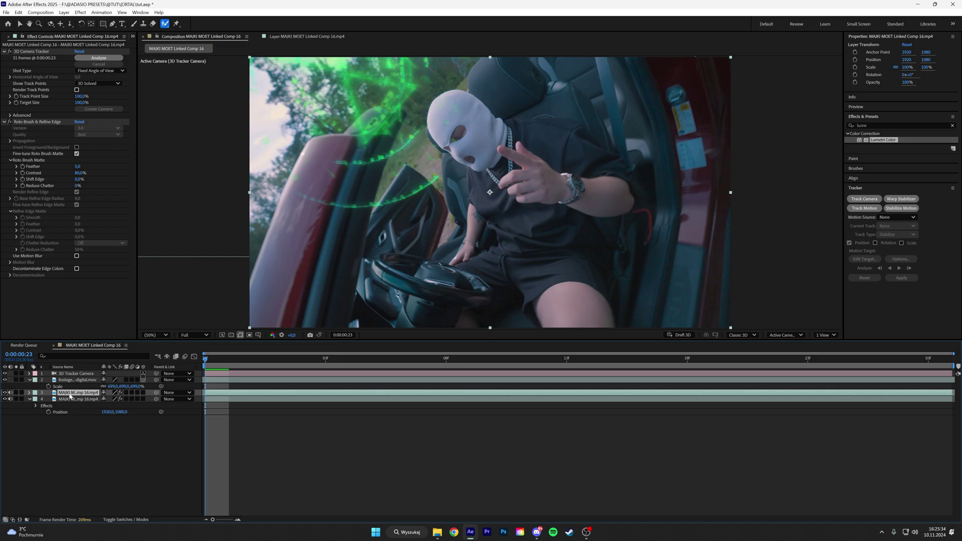
# Move the rotoscoped copy above the magic circle layer and raise its Roto Brush matte feather to 28.4.
pyautogui.moveTo(70, 394); pyautogui.dragTo(71, 389)
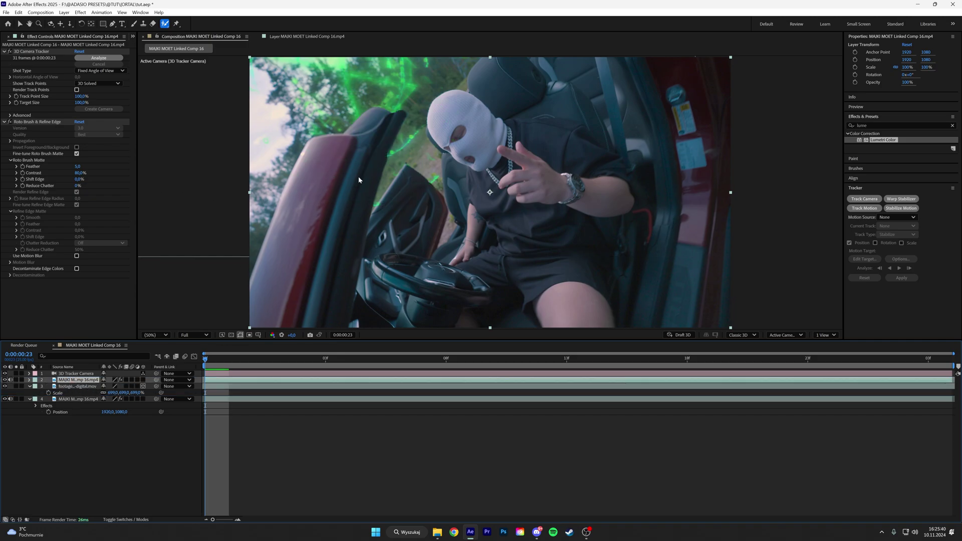
pyautogui.moveTo(77, 166); pyautogui.dragTo(93, 167)
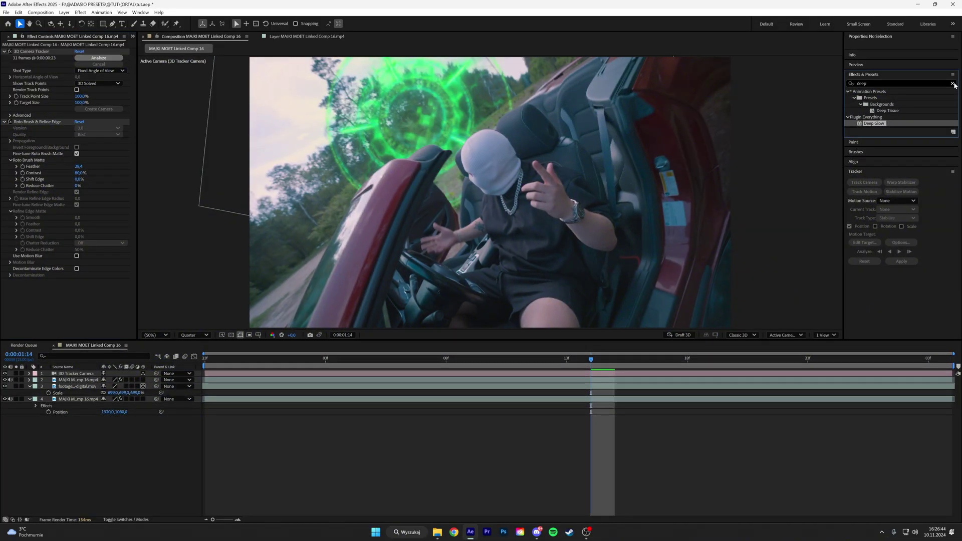
# Search the effects for "s_glow" and apply S_Glow to the rotoscoped footage layer.
pyautogui.doubleClick(927, 83)
pyautogui.press('BackSpace')
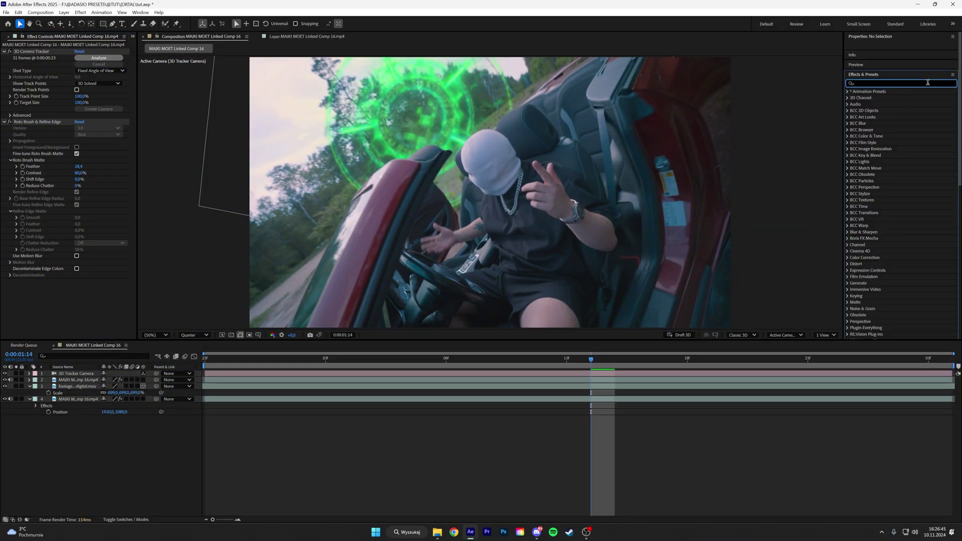
pyautogui.write('s_')
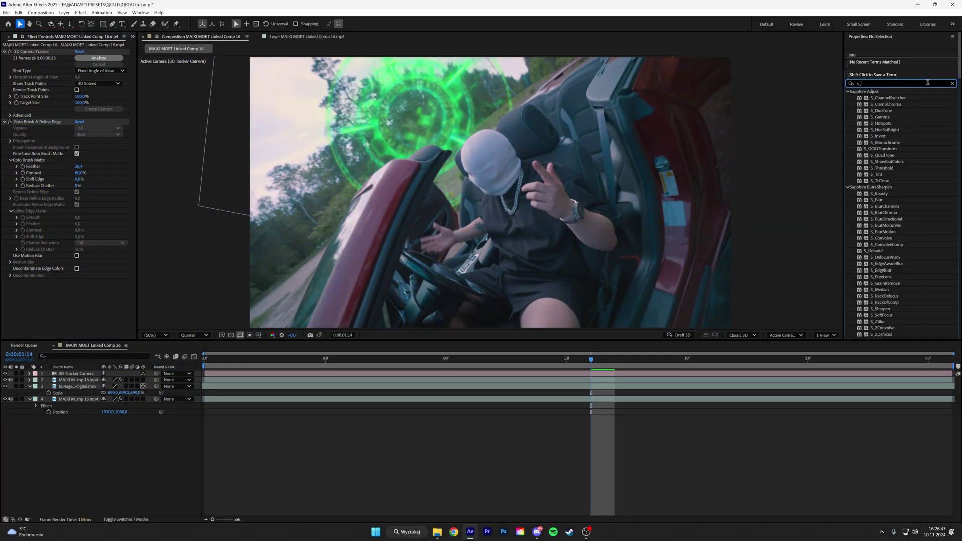
pyautogui.write('glow')
pyautogui.moveTo(877, 98); pyautogui.dragTo(701, 231)
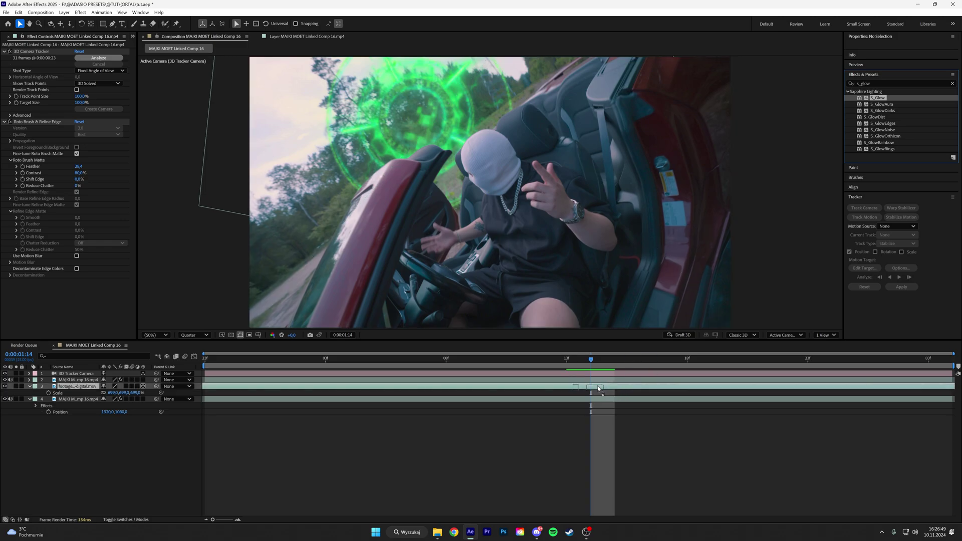
# Sample the magic circle's green as the S_Glow color, set the threshold to 0.46, and preview the result.
pyautogui.click(78, 183)
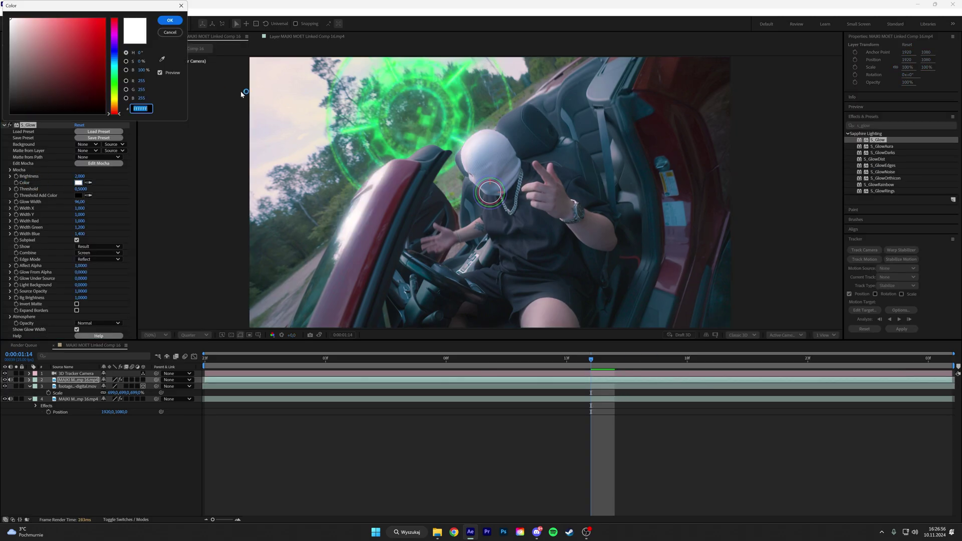
pyautogui.click(163, 60)
pyautogui.click(396, 63)
pyautogui.press('Return')
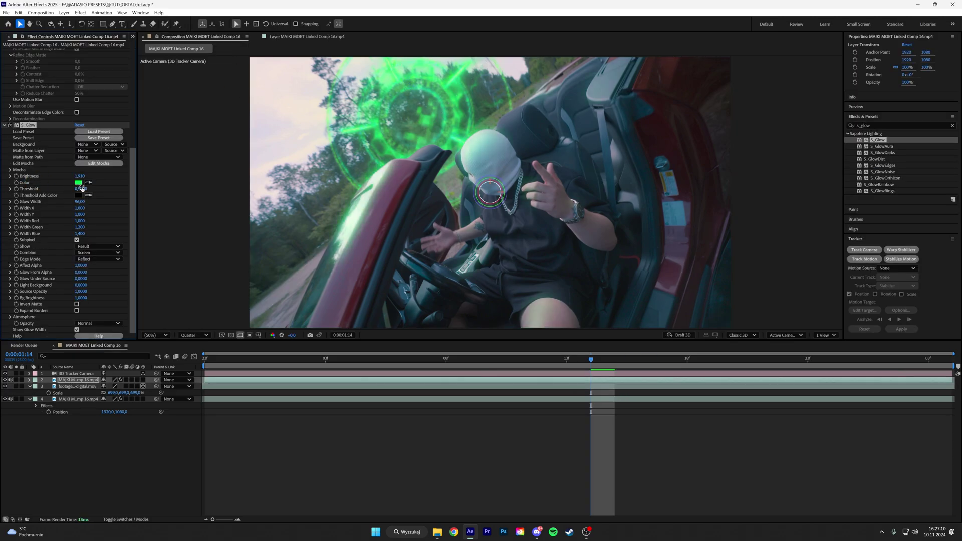
pyautogui.moveTo(79, 187); pyautogui.dragTo(81, 188)
pyautogui.press('space')
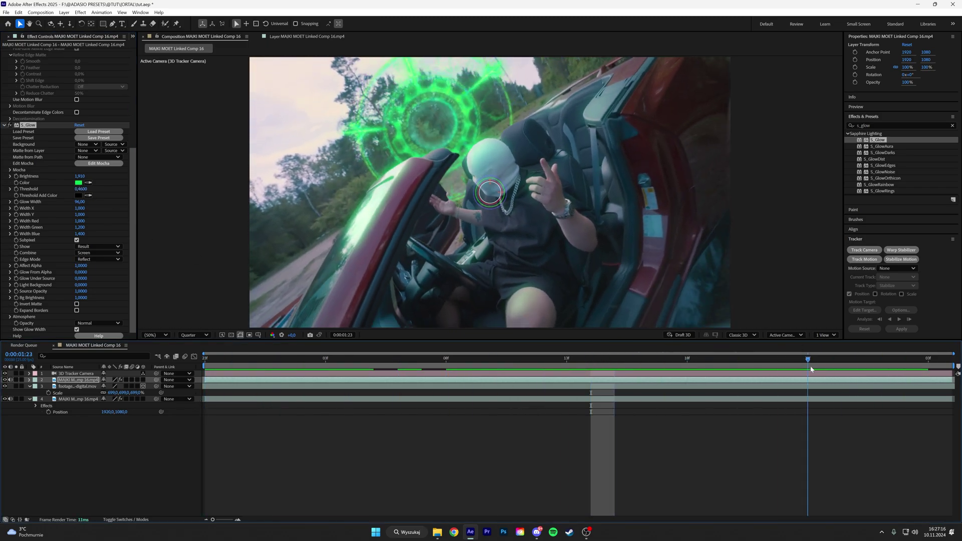
# Search the effects for "gau" and apply Gaussian Blur to the magic circle layer.
pyautogui.click(643, 442)
pyautogui.click(952, 83)
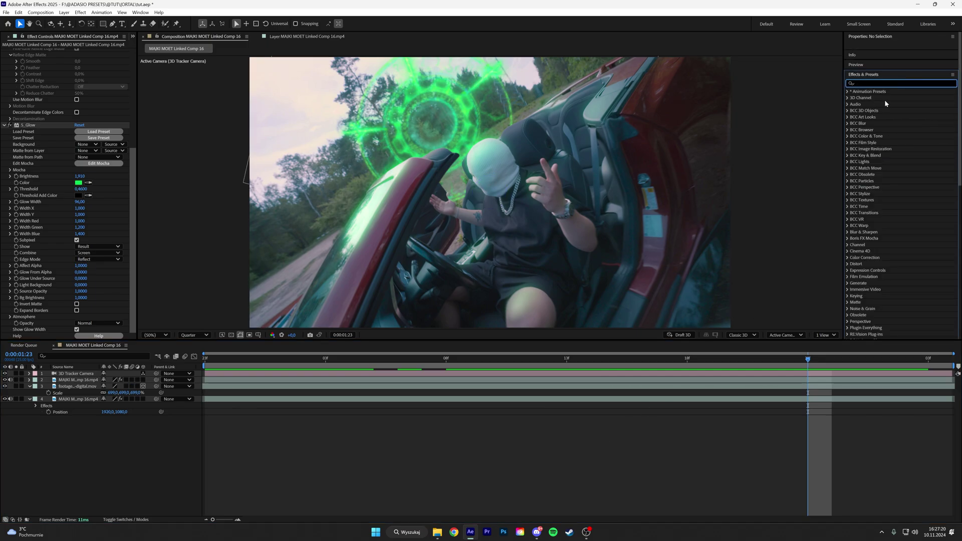
pyautogui.write('gau')
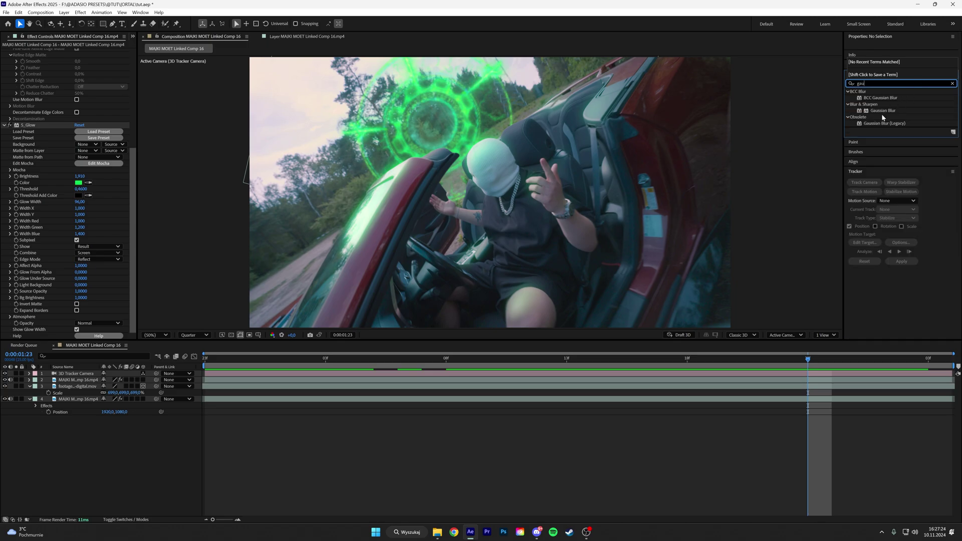
pyautogui.moveTo(882, 111); pyautogui.dragTo(680, 386)
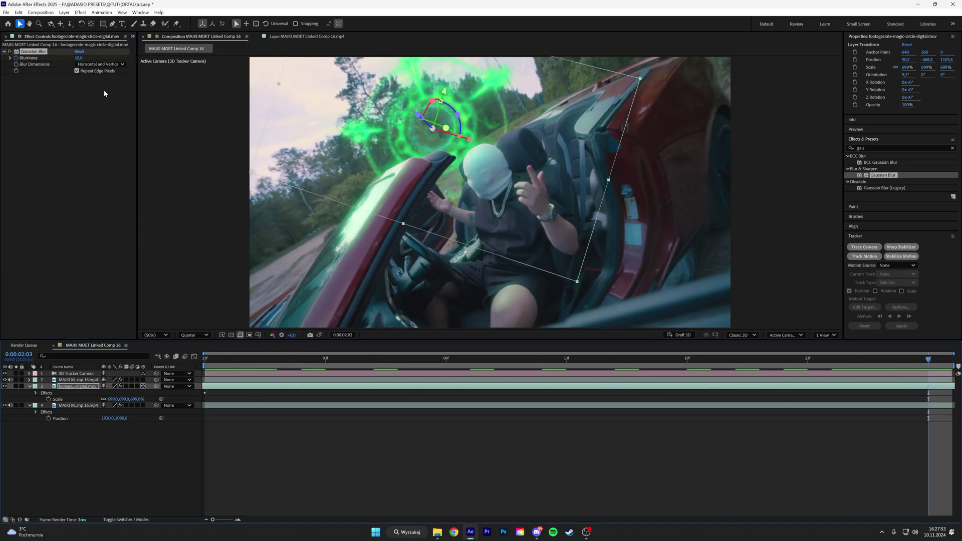
# Set the magic circle's Gaussian Blur blurriness to 2.0 at 0:00:02:03 and preview the animated blur from the start.
pyautogui.click(81, 58)
pyautogui.press('Return')
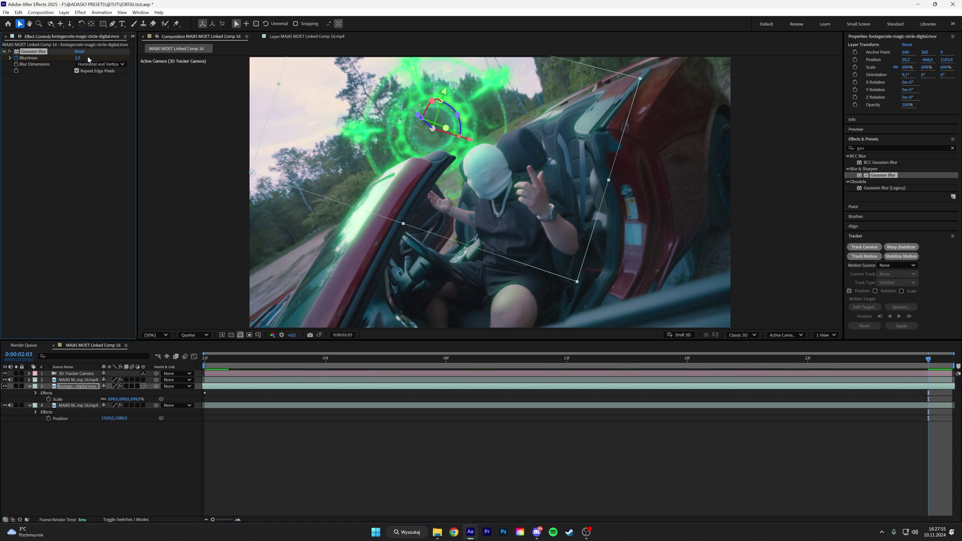
pyautogui.hotkey('ctrl', 'z')
pyautogui.press('space')
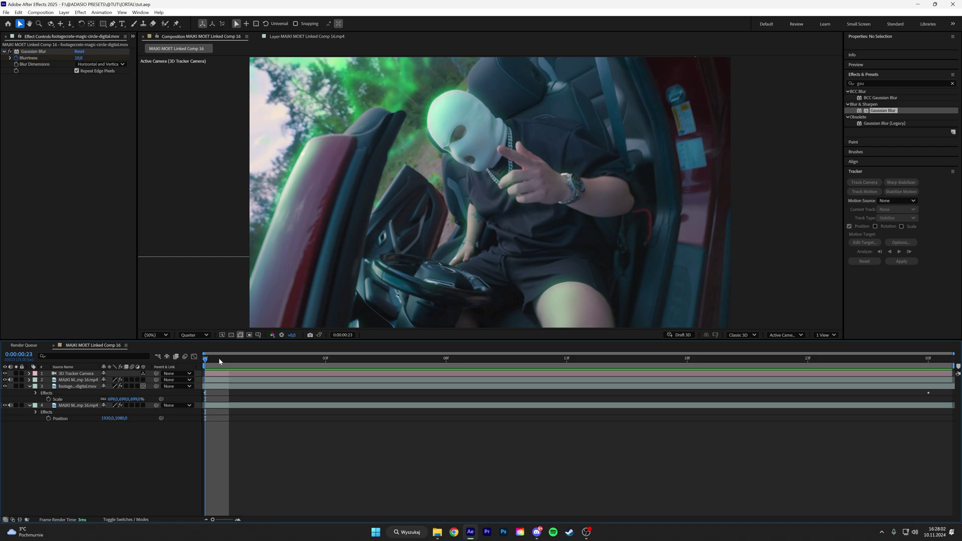
pyautogui.moveTo(220, 360); pyautogui.dragTo(651, 386)
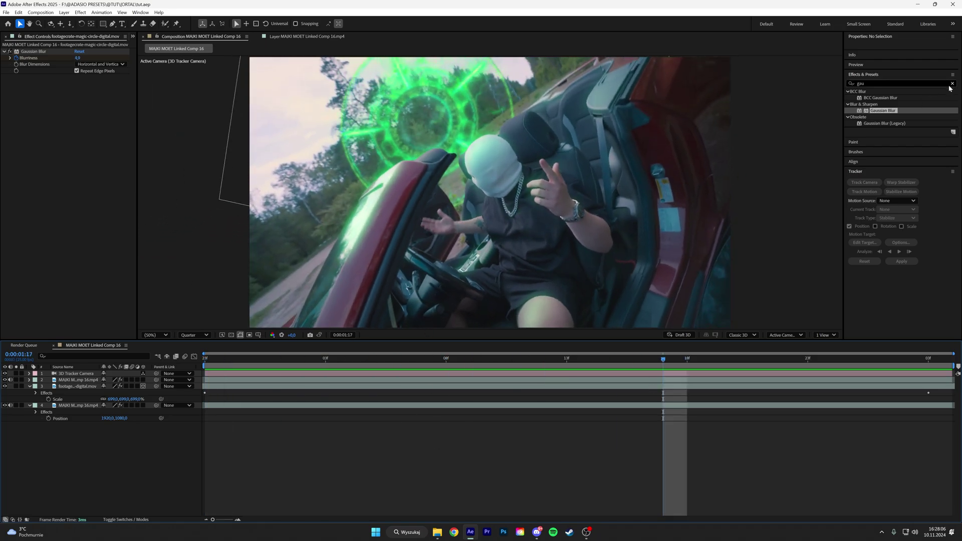
# Add an adjustment layer above all layers, search the effects for "lume", and apply Lumetri Color to it, previewing the result.
pyautogui.rightClick(146, 459)
pyautogui.click(281, 426)
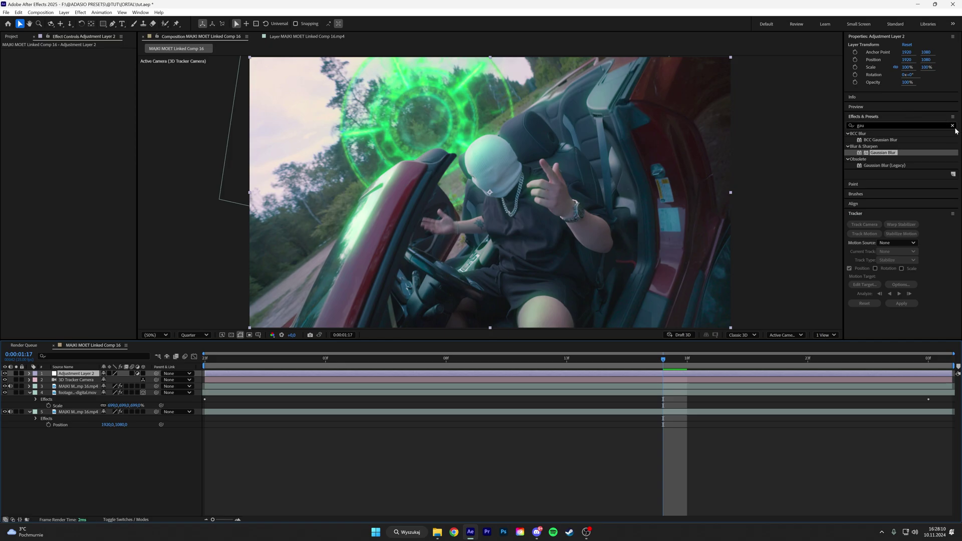
pyautogui.click(951, 125)
pyautogui.click(935, 125)
pyautogui.write('lume')
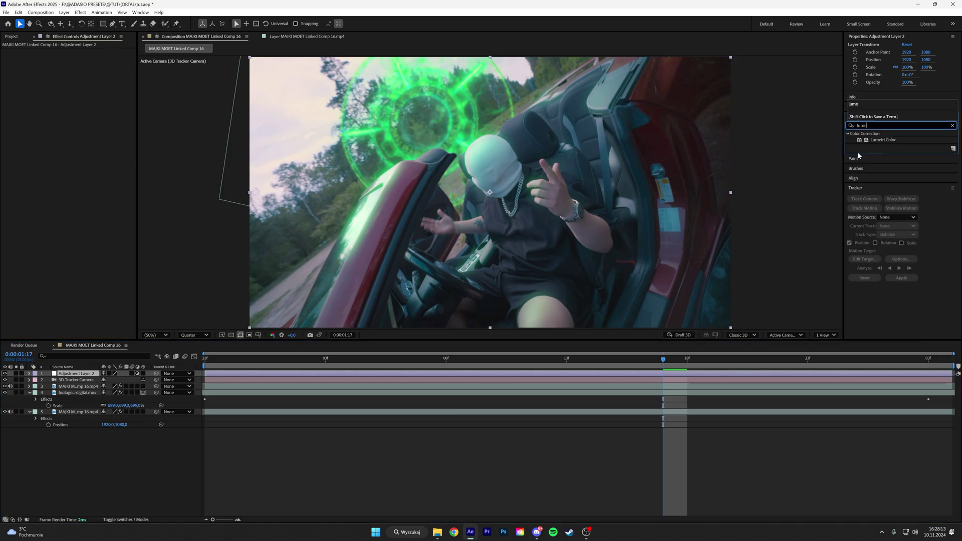
pyautogui.click(882, 140)
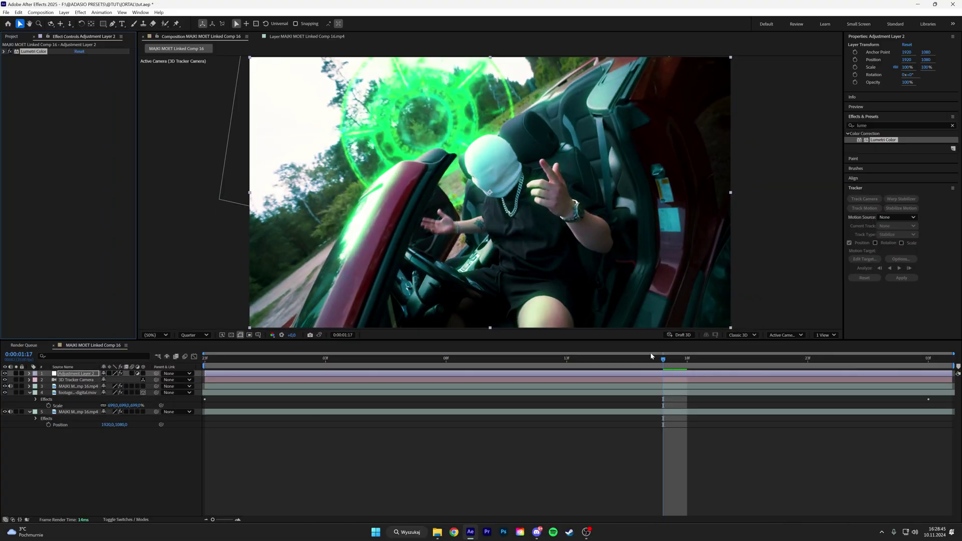
pyautogui.press('space')
pyautogui.press('space')
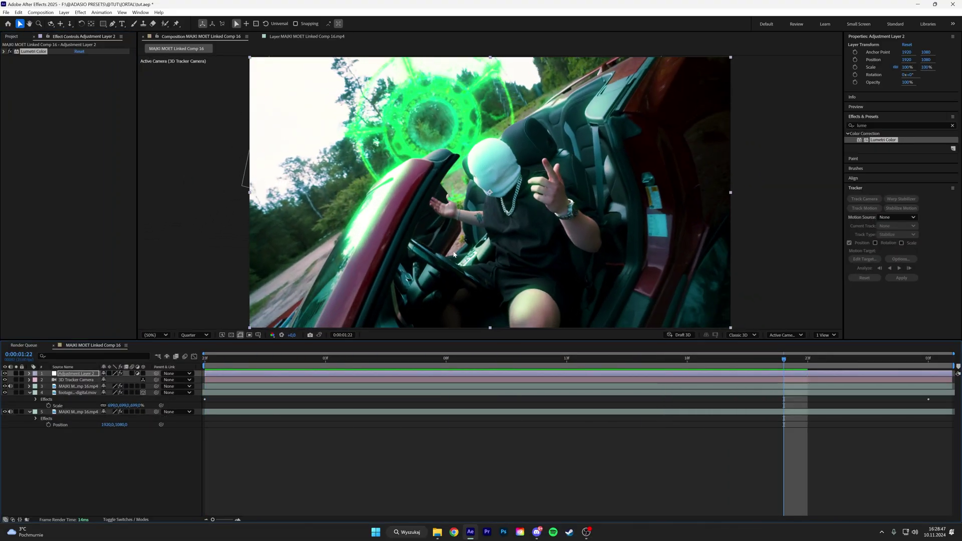
# Search the effects for "add grain" and apply Add Grain to the adjustment layer.
pyautogui.click(951, 125)
pyautogui.click(920, 125)
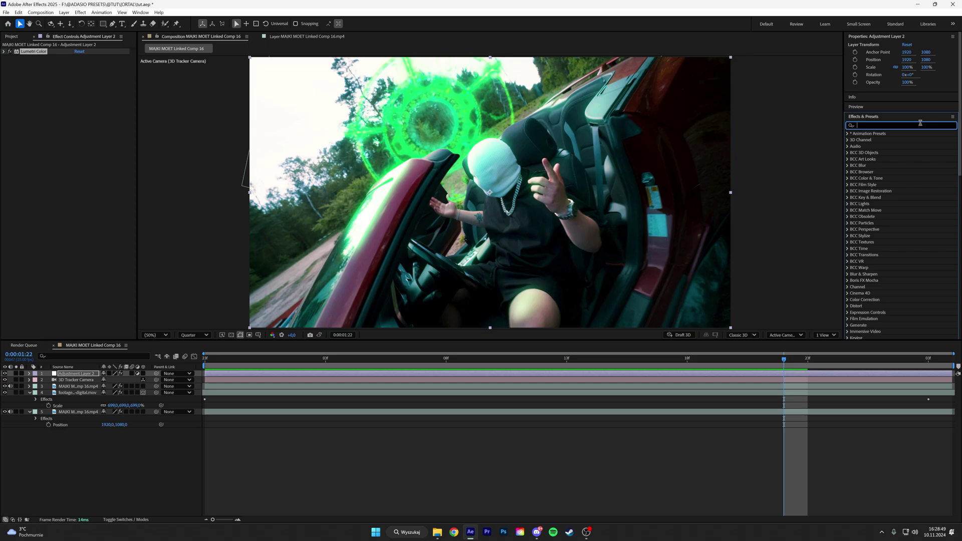
pyautogui.write('add')
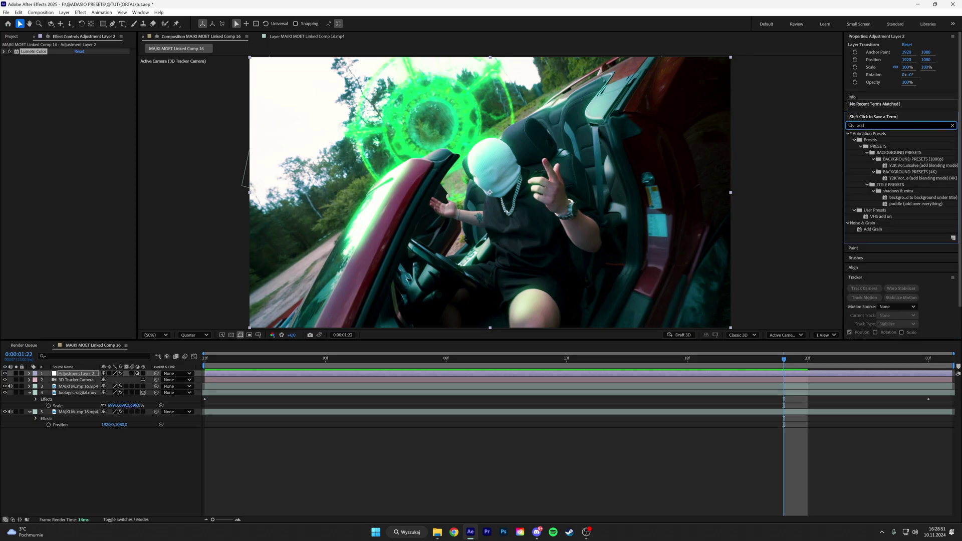
pyautogui.write(' grain')
pyautogui.moveTo(873, 140); pyautogui.dragTo(286, 275)
# Set the Add Grain viewing mode to Final Output.
pyautogui.click(89, 71)
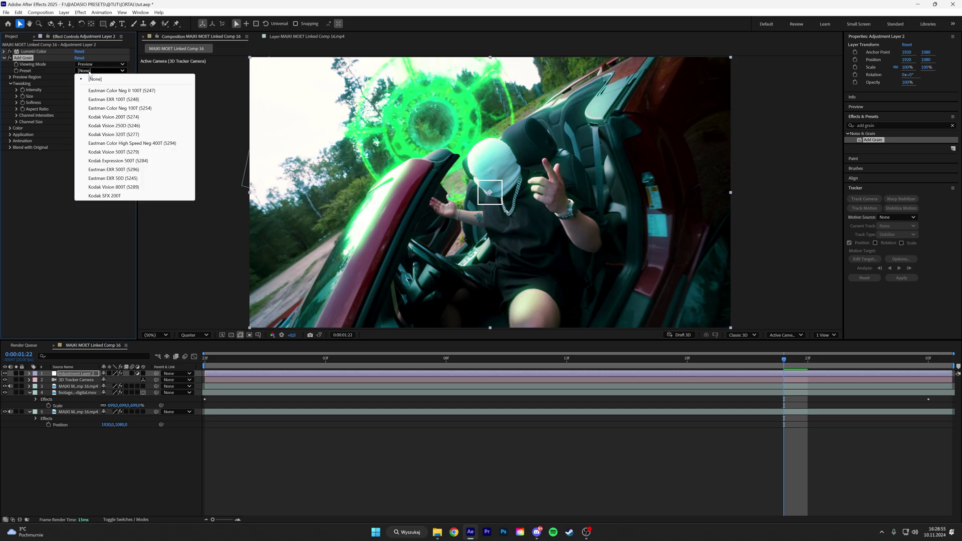
pyautogui.click(89, 65)
pyautogui.click(101, 91)
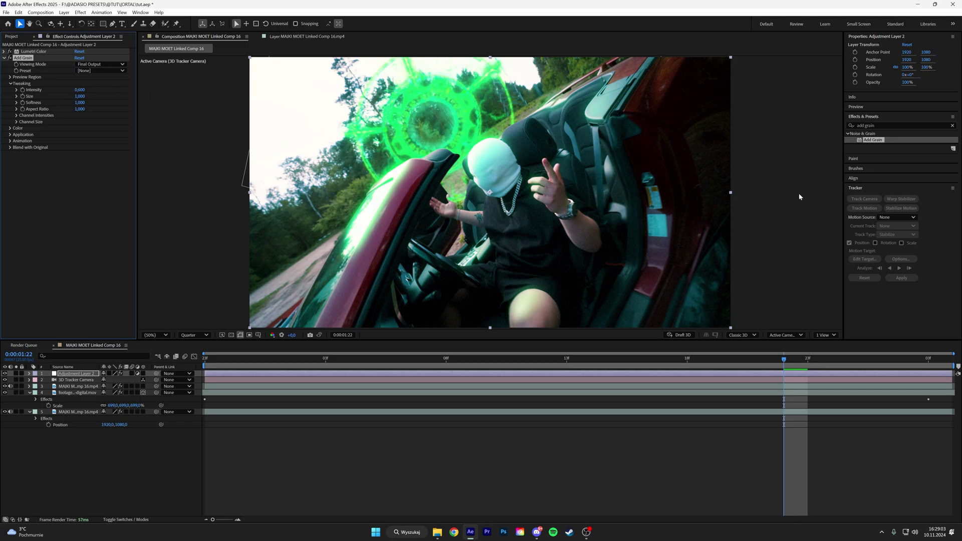
# At 0:00:01:17, search the effects for "RSMB" and apply RSMB motion blur to the adjustment layer.
pyautogui.click(953, 126)
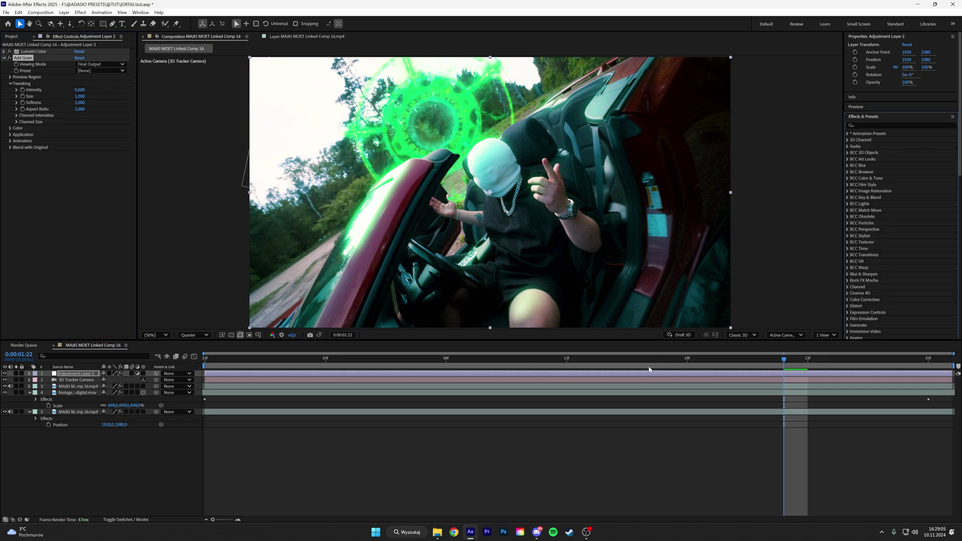
pyautogui.moveTo(648, 359); pyautogui.dragTo(662, 374)
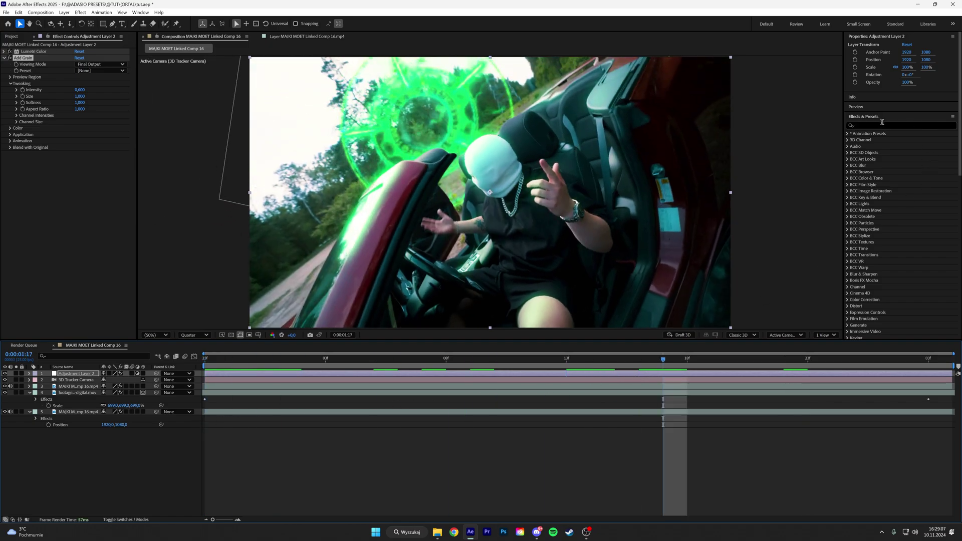
pyautogui.click(884, 124)
pyautogui.write('RS')
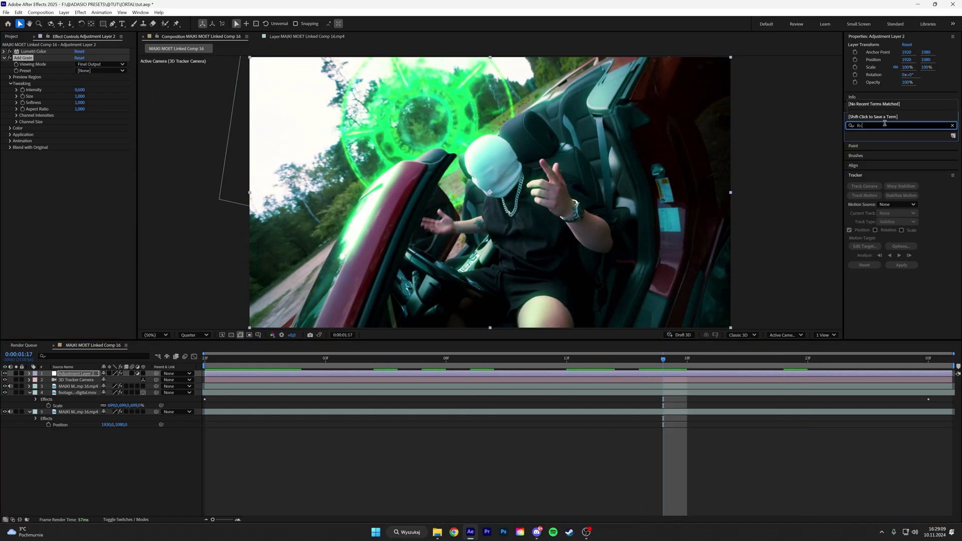
pyautogui.write('MB')
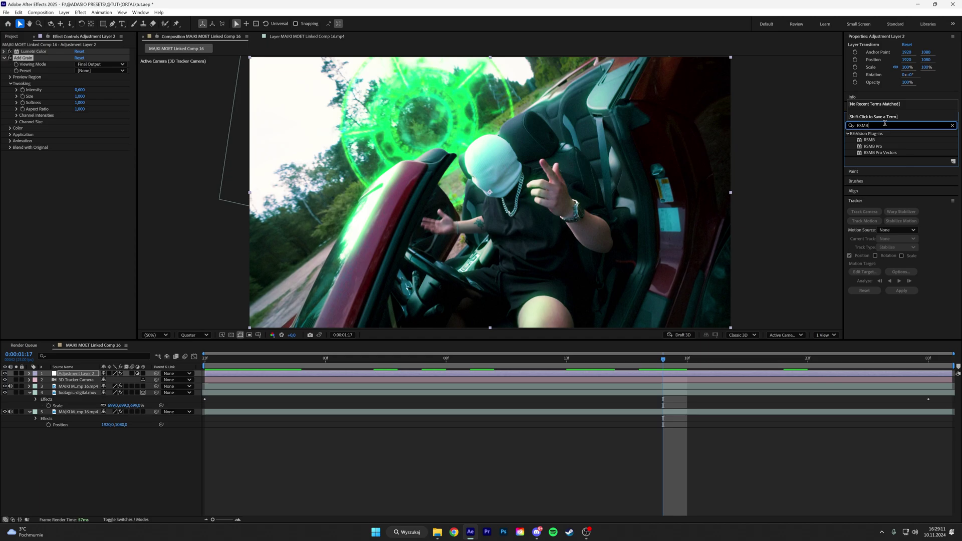
pyautogui.moveTo(867, 140); pyautogui.dragTo(846, 143)
pyautogui.moveTo(533, 374); pyautogui.dragTo(534, 376)
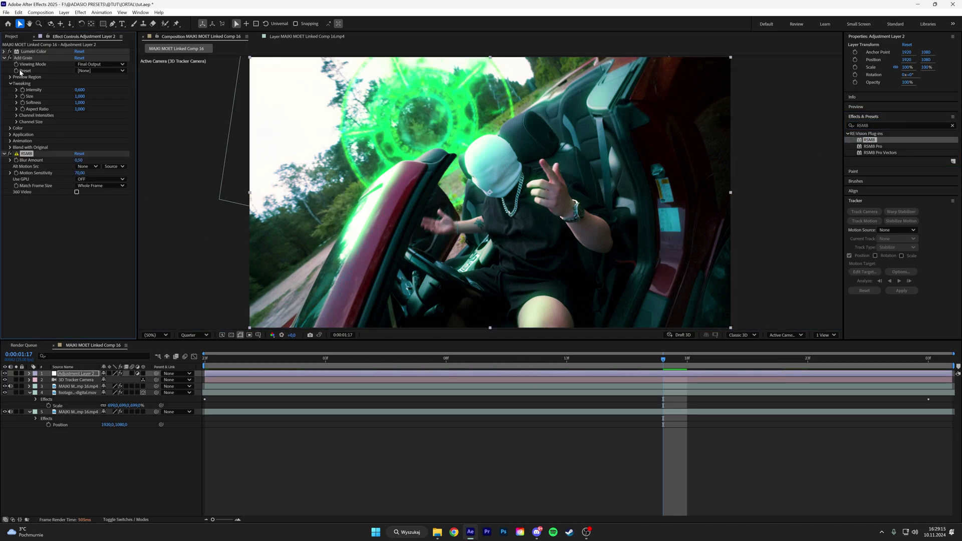
# Move Add Grain below RSMB in the adjustment layer's effect order and save the project with the current time at 0:00:00:23.
pyautogui.moveTo(29, 61); pyautogui.dragTo(39, 201)
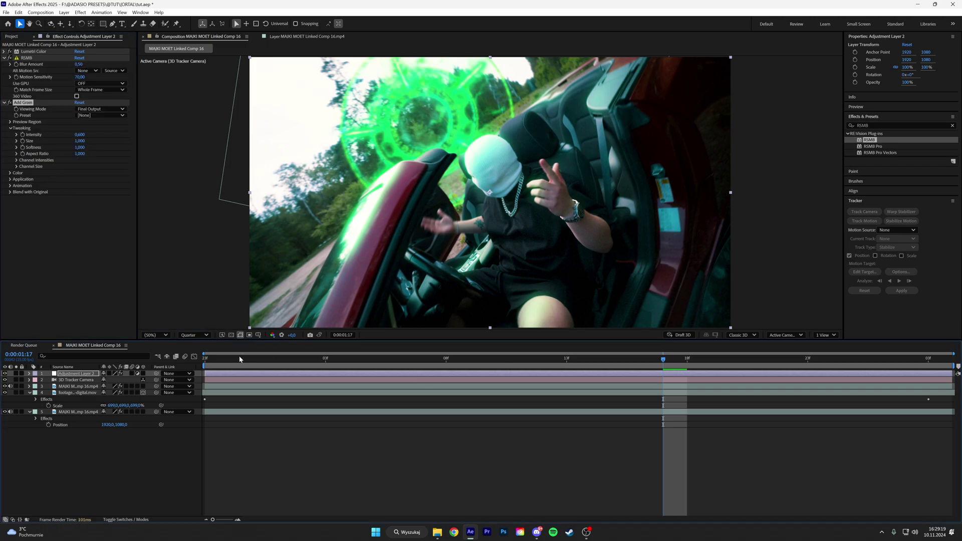
pyautogui.moveTo(242, 360); pyautogui.dragTo(203, 360)
pyautogui.hotkey('ctrl', 's')
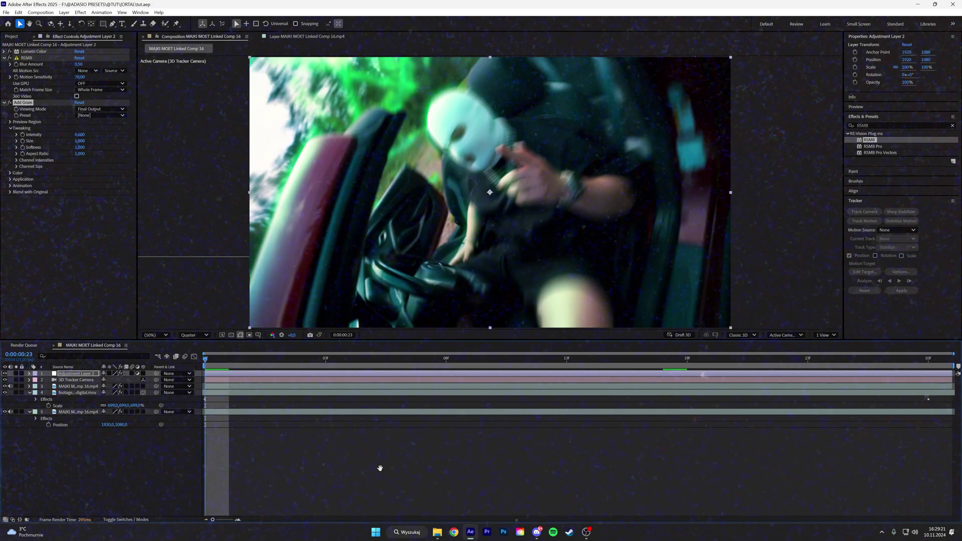